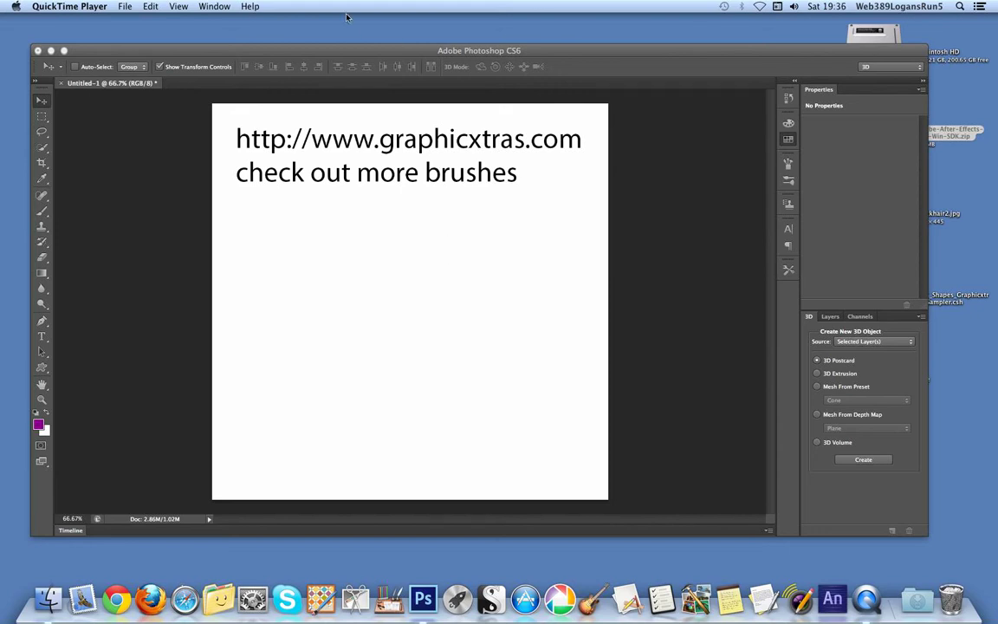
# Create a new empty layer, Layer 1, above the graphicxtras text via Layer > New > Layer.
pyautogui.click(344, 59)
pyautogui.click(185, 7)
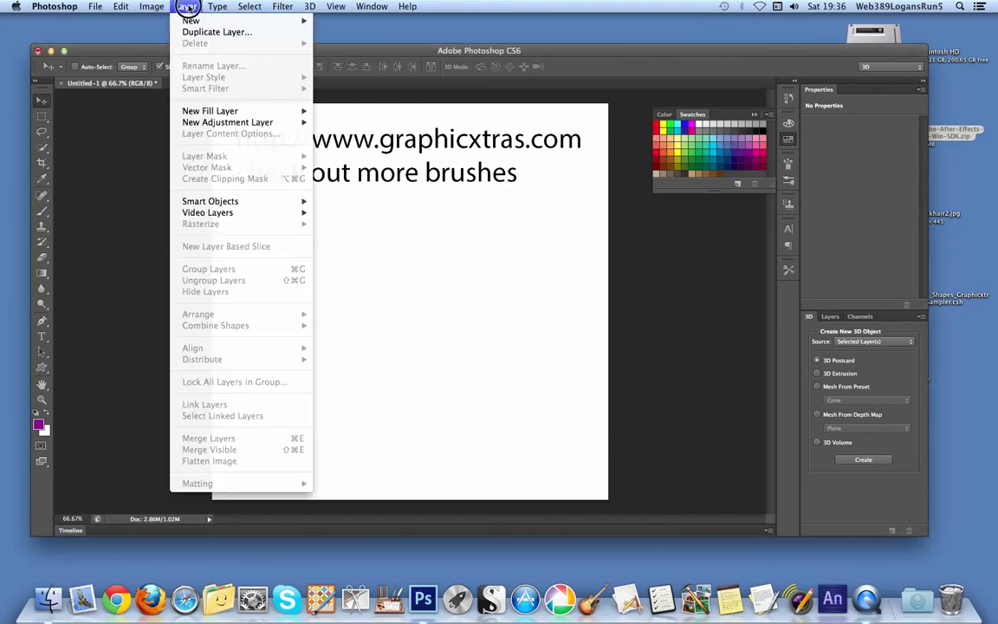
pyautogui.moveTo(193, 20)
pyautogui.click(340, 25)
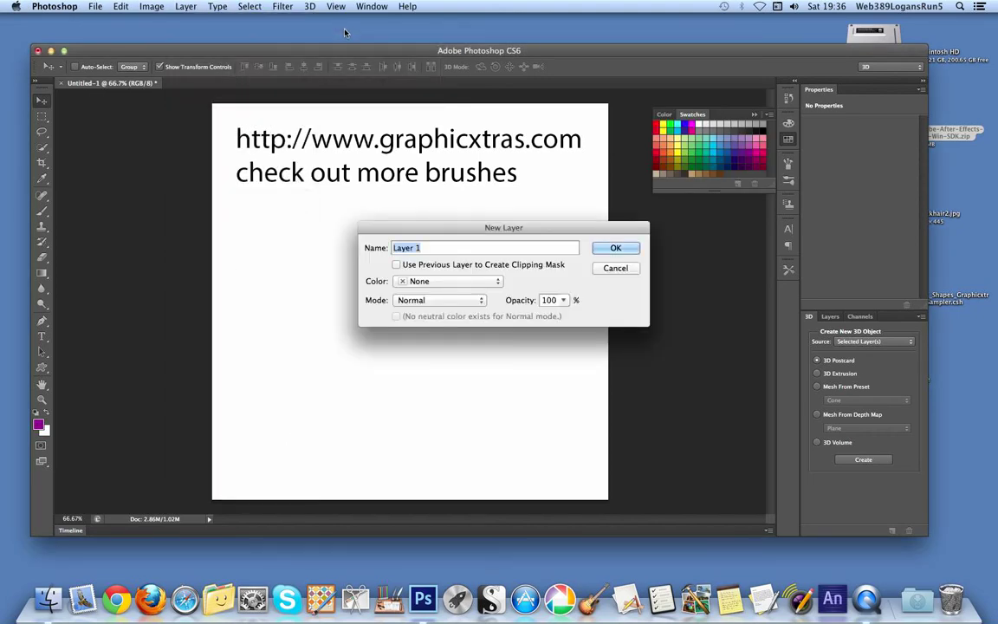
pyautogui.click(612, 251)
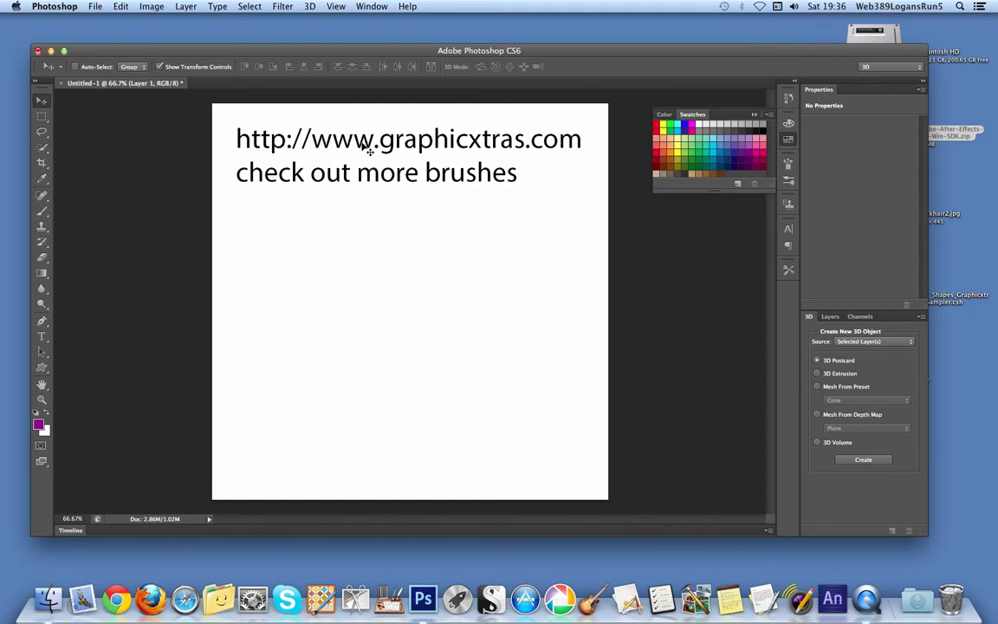
# Select the Brush tool with a 42 px, 0% hardness soft round tip and orange-red foreground.
pyautogui.click(43, 212)
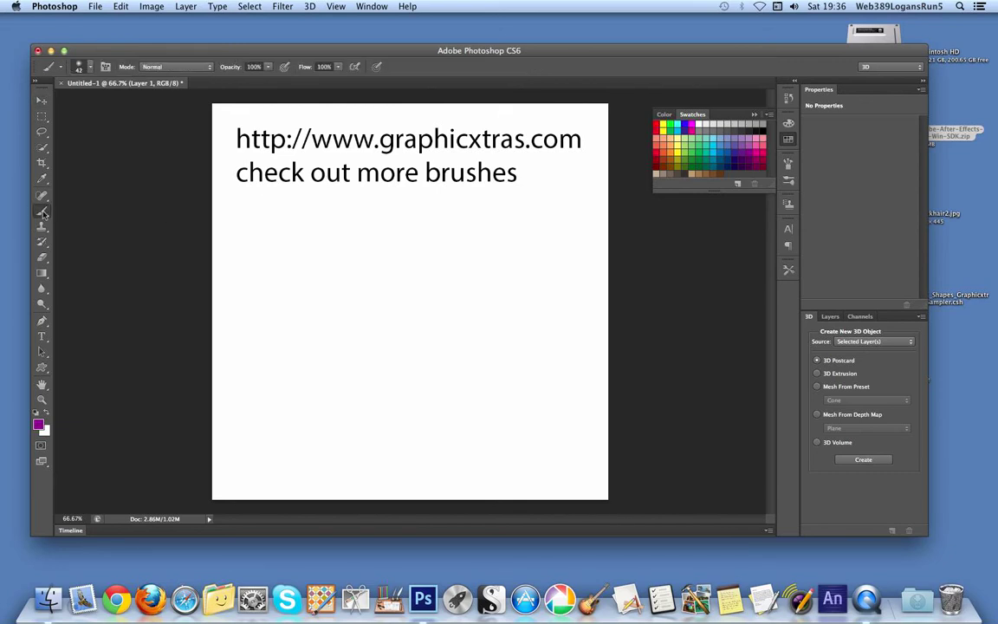
pyautogui.click(91, 68)
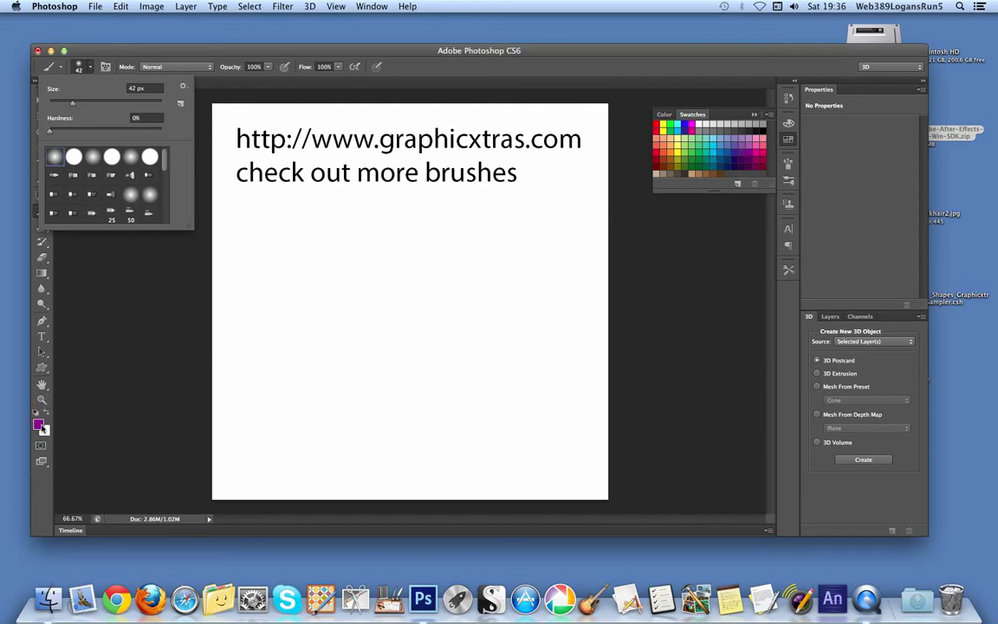
pyautogui.click(666, 149)
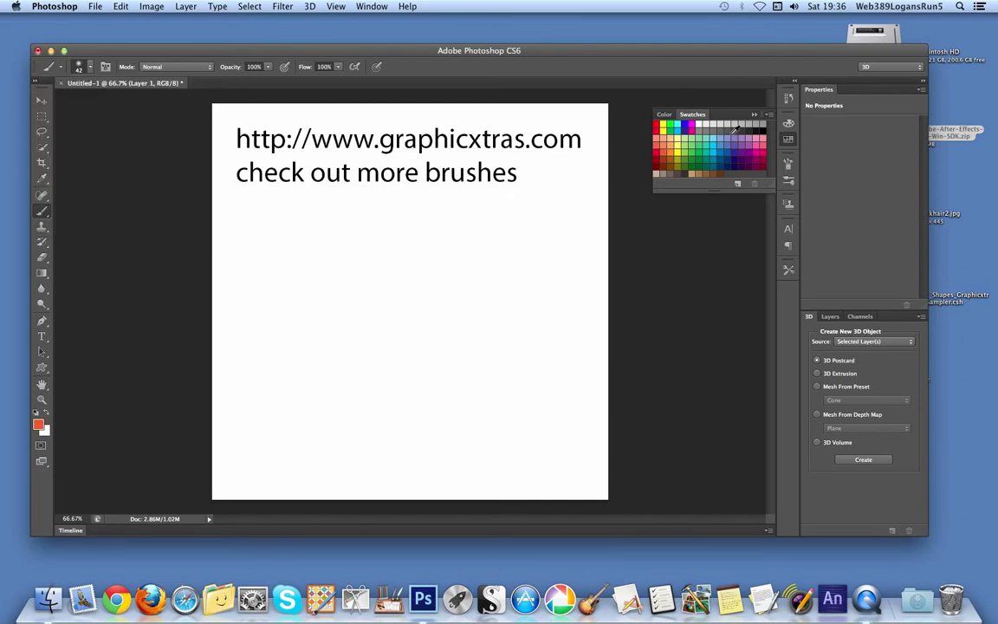
# Save orange-red as the Pure Red Orange swatch, then paint dark red, green and blue dots.
pyautogui.doubleClick(667, 149)
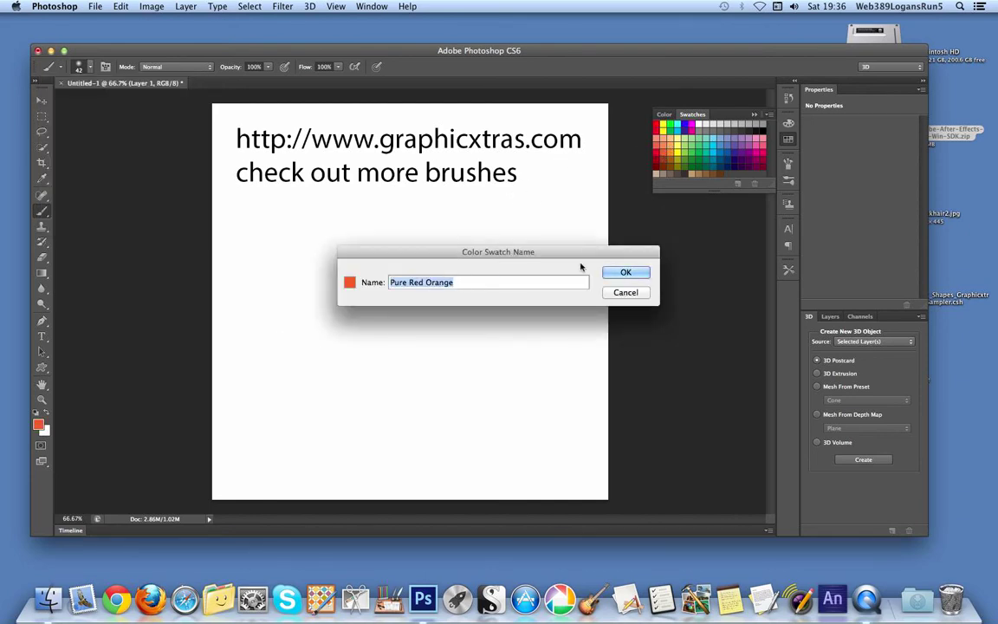
pyautogui.click(639, 274)
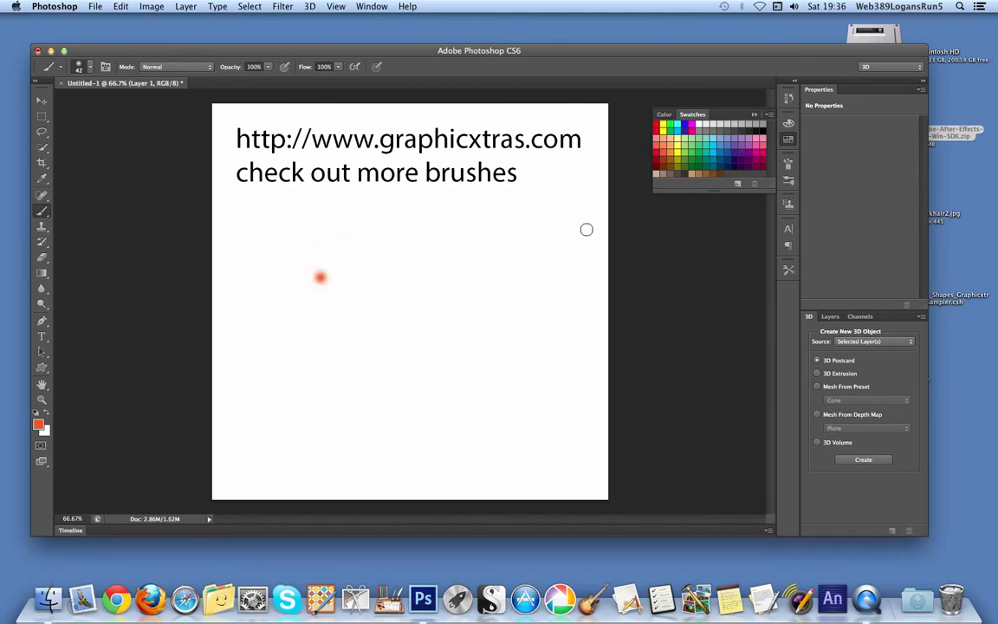
pyautogui.click(663, 164)
pyautogui.click(308, 312)
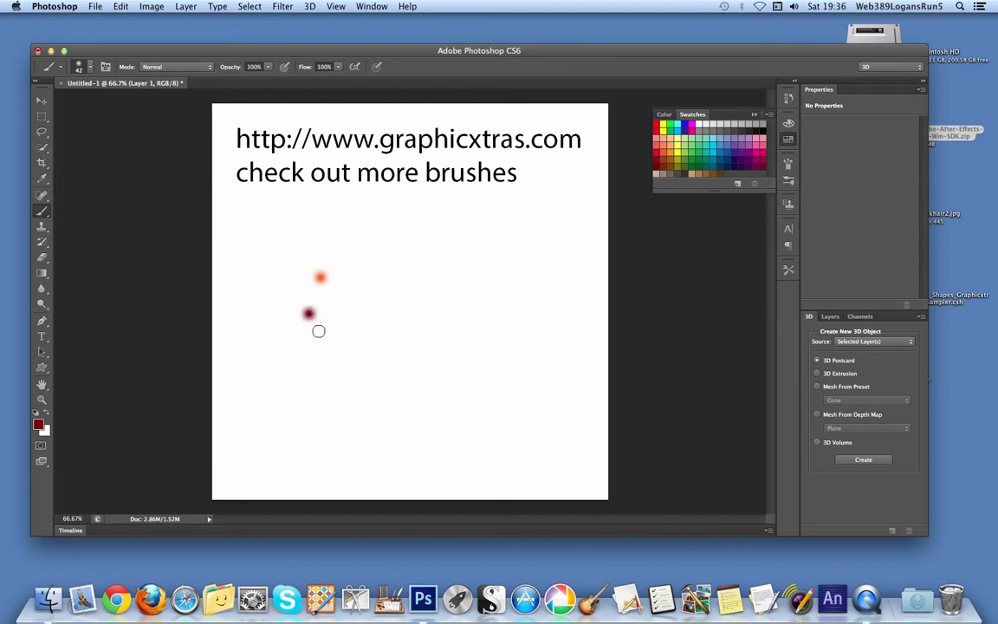
pyautogui.doubleClick(674, 127)
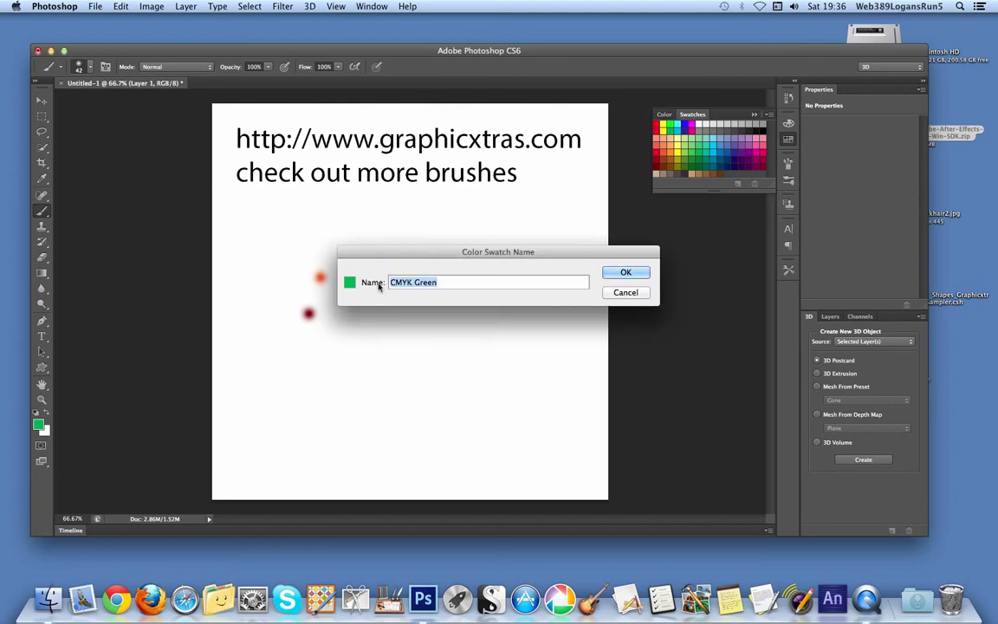
pyautogui.click(616, 293)
pyautogui.click(327, 349)
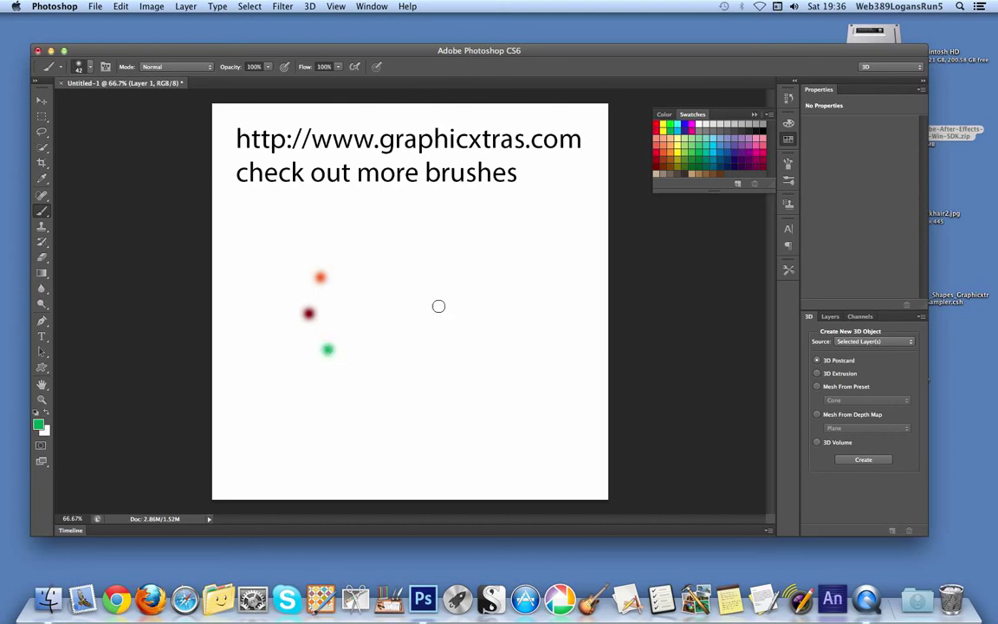
pyautogui.click(686, 127)
pyautogui.click(361, 368)
# Paint magenta, red and light red dots around the ring's right side.
pyautogui.click(669, 152)
pyautogui.click(666, 133)
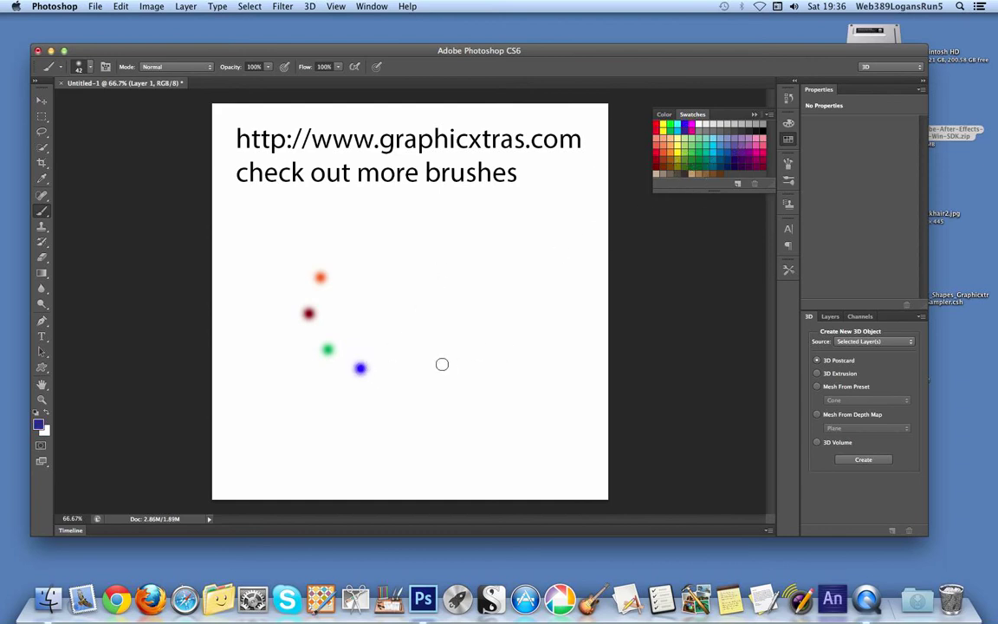
pyautogui.click(761, 150)
pyautogui.click(442, 347)
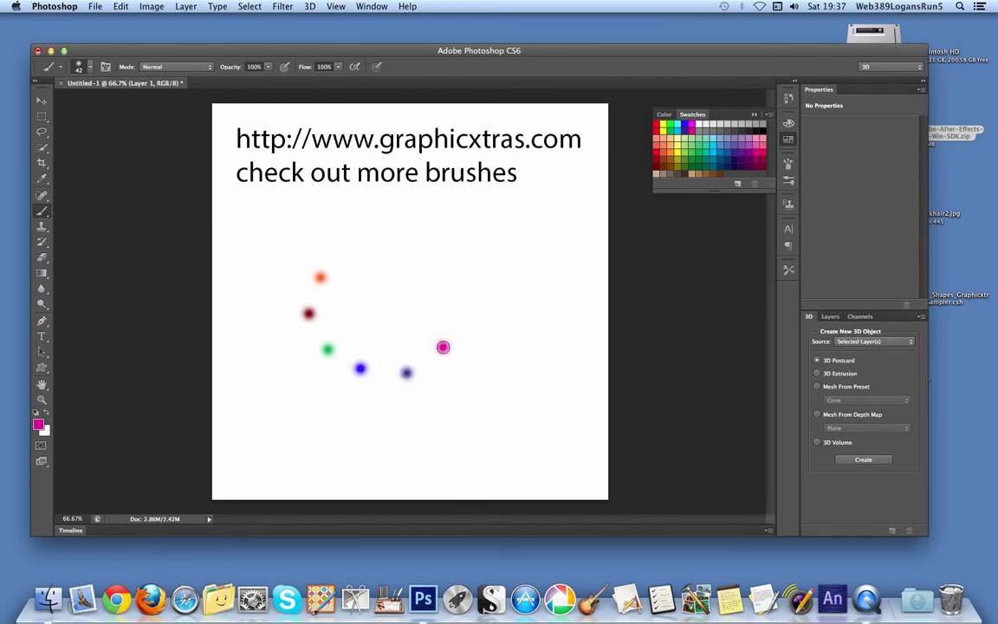
pyautogui.click(656, 152)
pyautogui.click(461, 311)
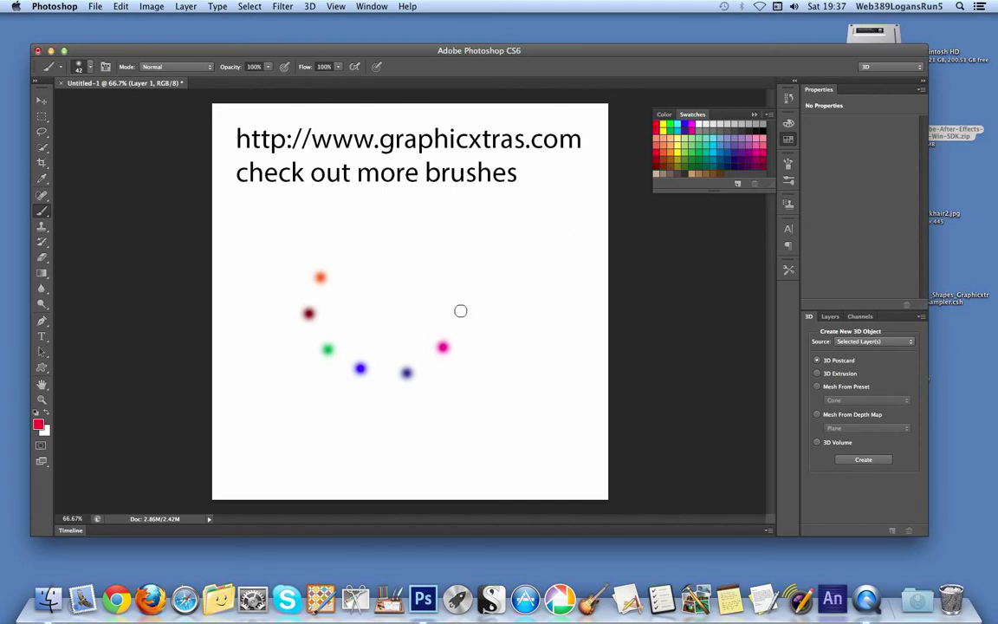
pyautogui.click(658, 140)
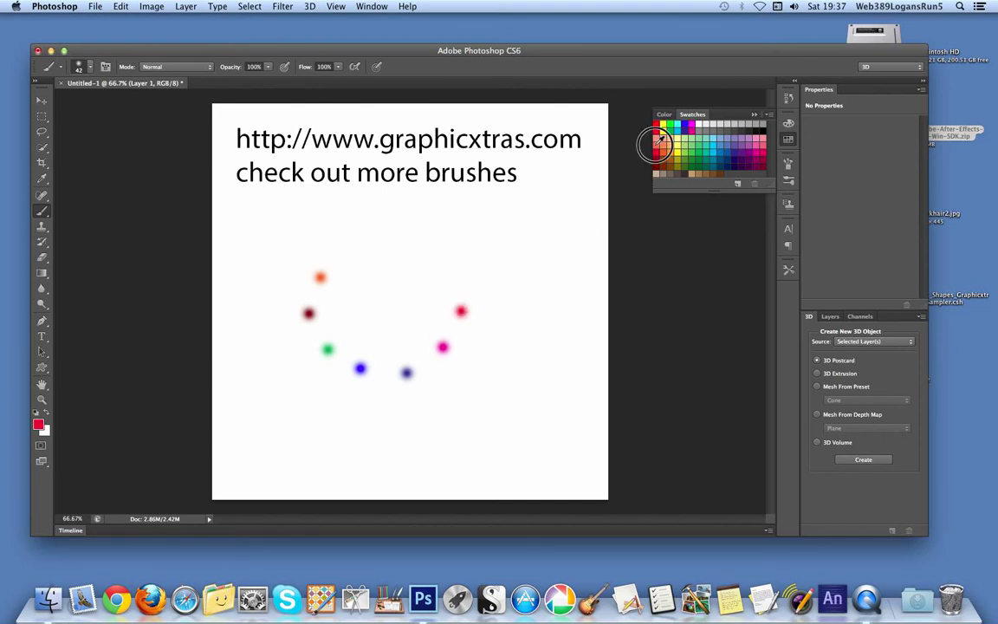
pyautogui.click(448, 269)
# Paint brown, red and light blue-grey dots across the top to close the ring.
pyautogui.click(718, 167)
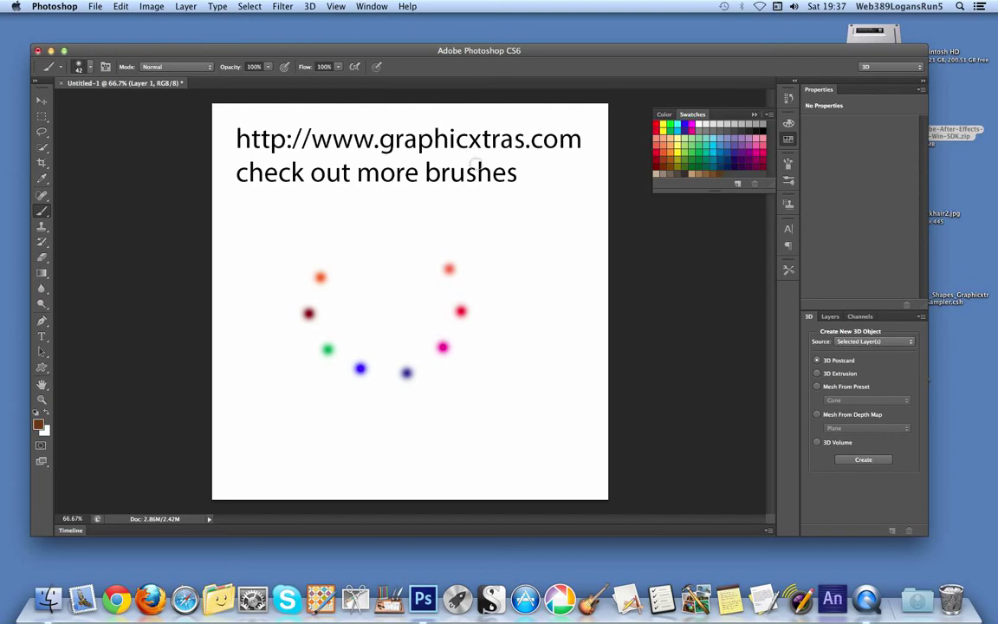
pyautogui.click(419, 242)
pyautogui.click(656, 125)
pyautogui.click(376, 232)
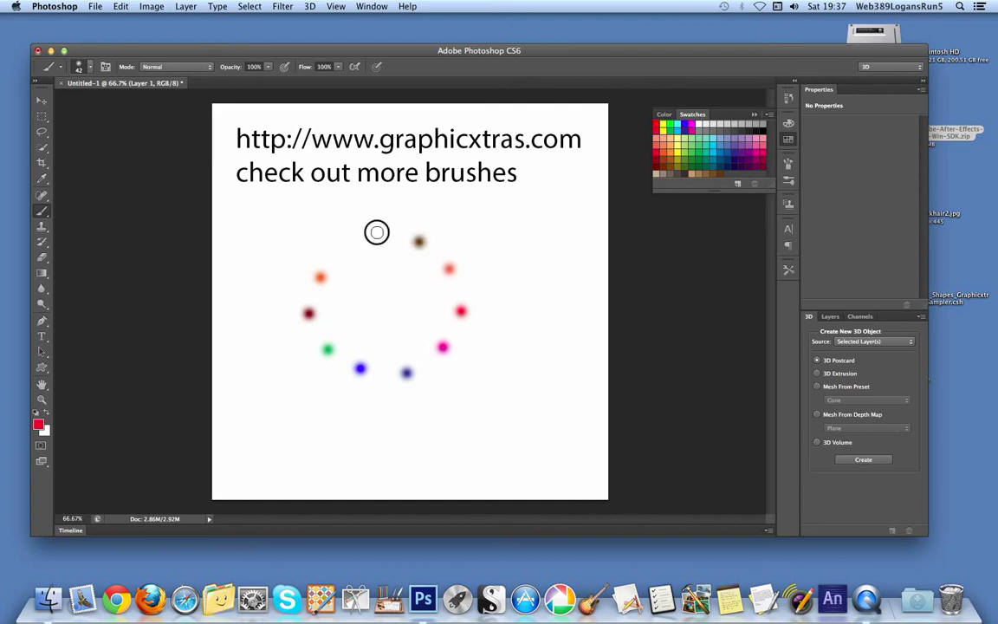
pyautogui.click(722, 136)
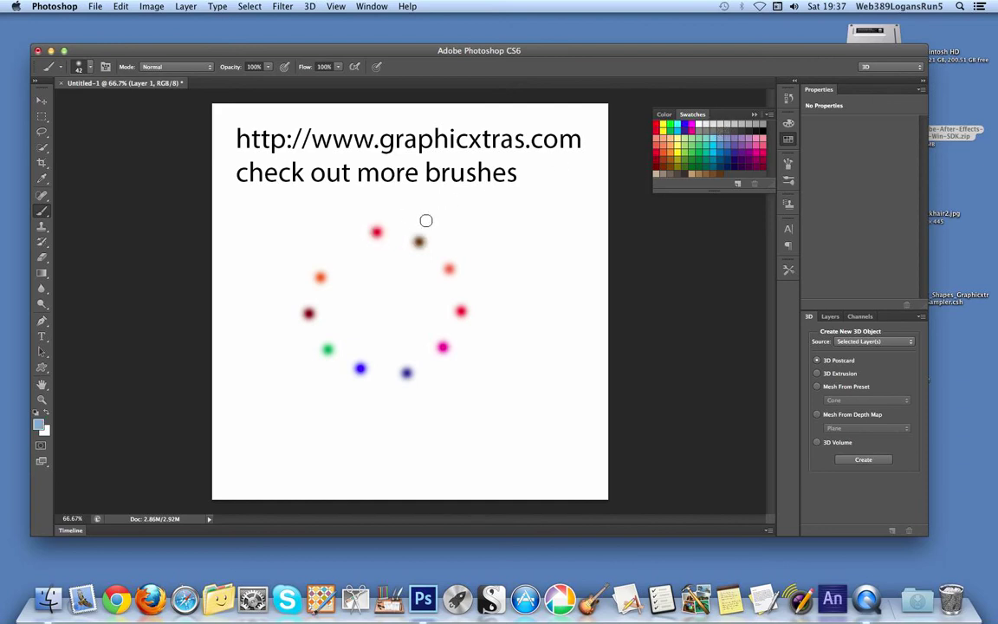
pyautogui.click(344, 247)
# Extrude Layer 1 with 3D > New 3D Extrusion from Selected Layer and orbit the scene.
pyautogui.moveTo(311, 7); pyautogui.dragTo(355, 54)
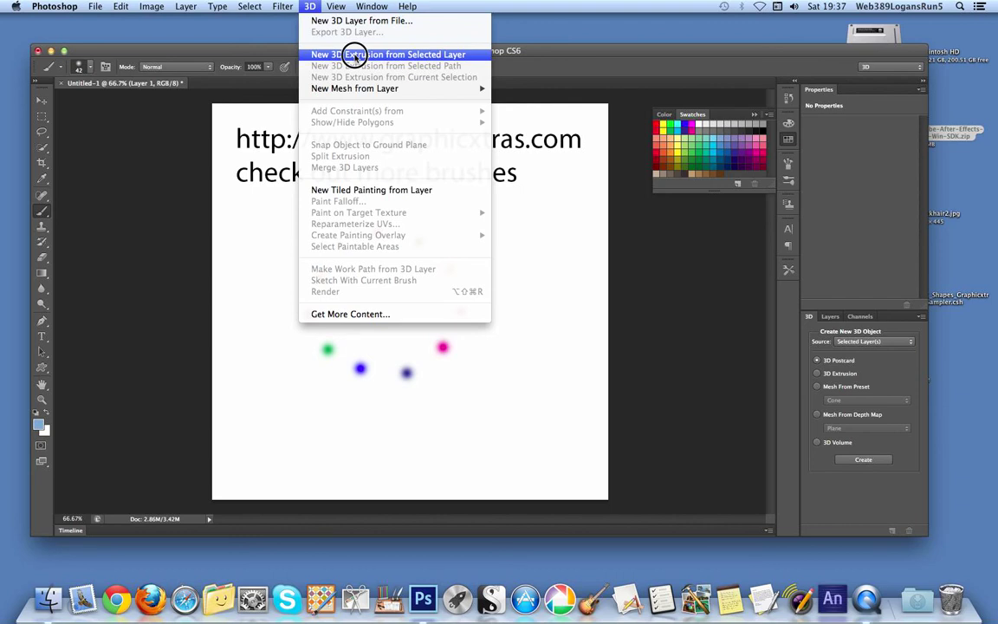
pyautogui.moveTo(356, 54); pyautogui.dragTo(354, 57)
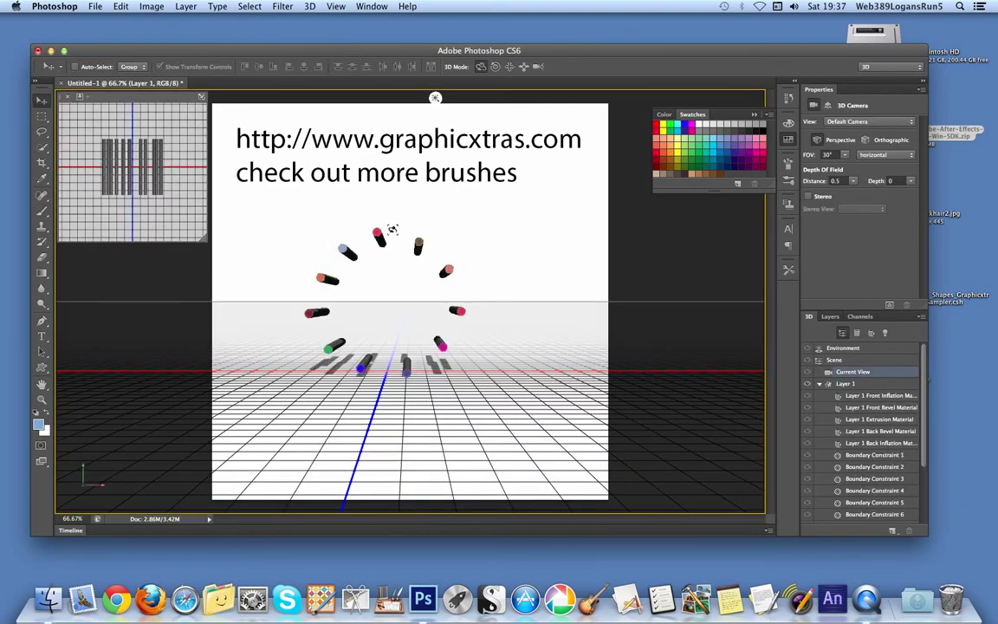
pyautogui.moveTo(381, 240); pyautogui.dragTo(346, 215)
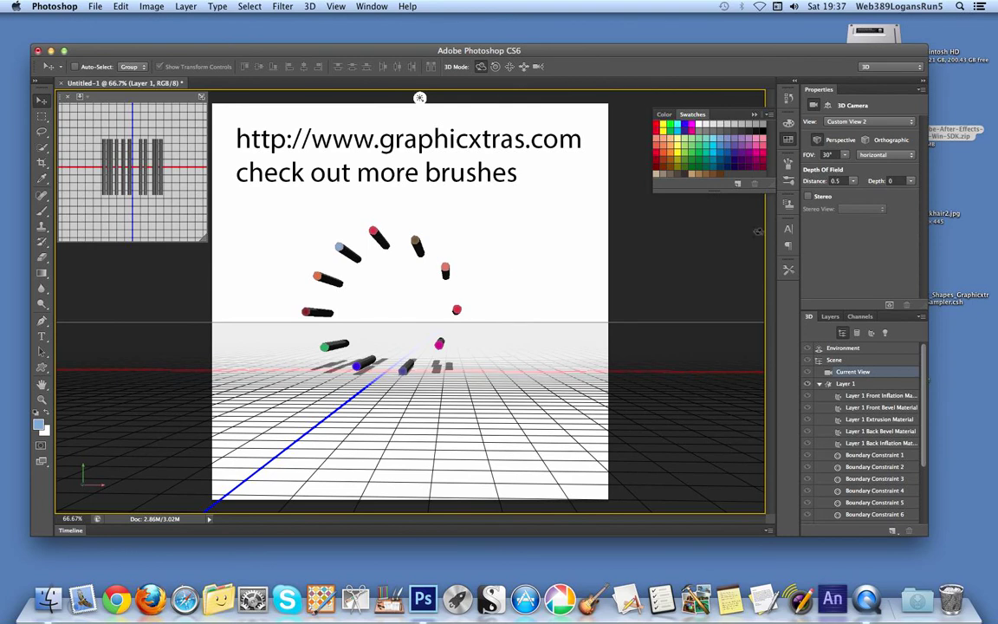
# Select the extruded mesh and set its Extrusion Depth to 598, stretching pegs into rods.
pyautogui.click(377, 216)
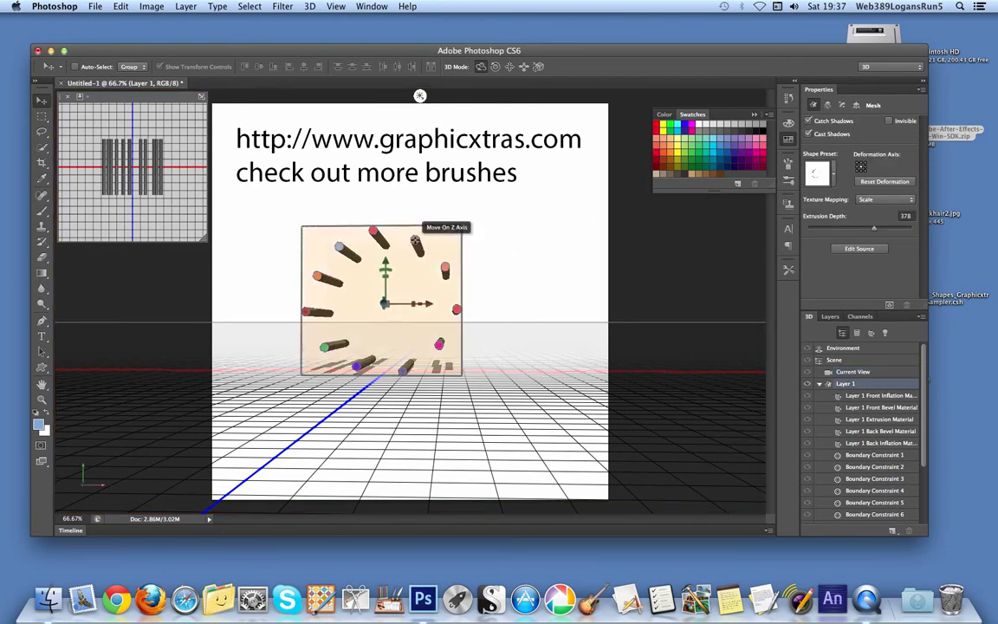
pyautogui.click(826, 105)
pyautogui.click(814, 102)
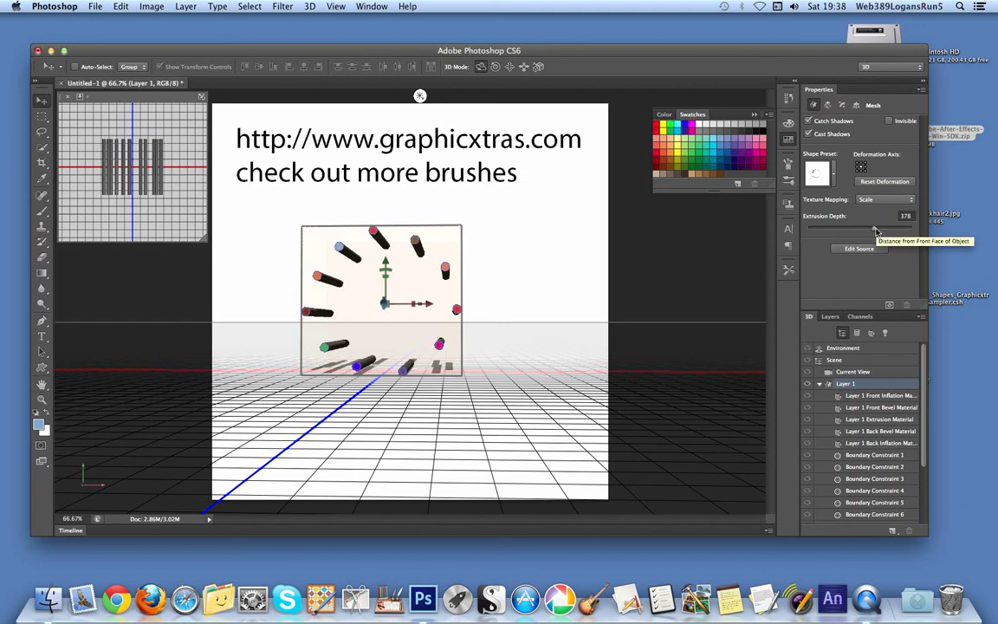
pyautogui.moveTo(877, 229)
pyautogui.mouseDown()
pyautogui.moveTo(865, 226)
pyautogui.moveTo(881, 228)
pyautogui.mouseUp()
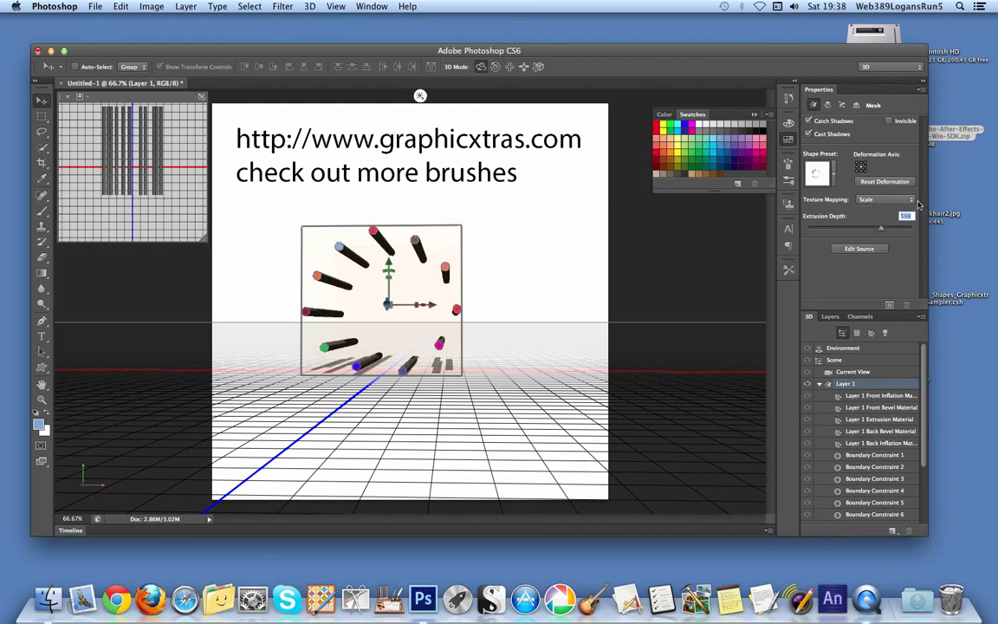
pyautogui.click(828, 105)
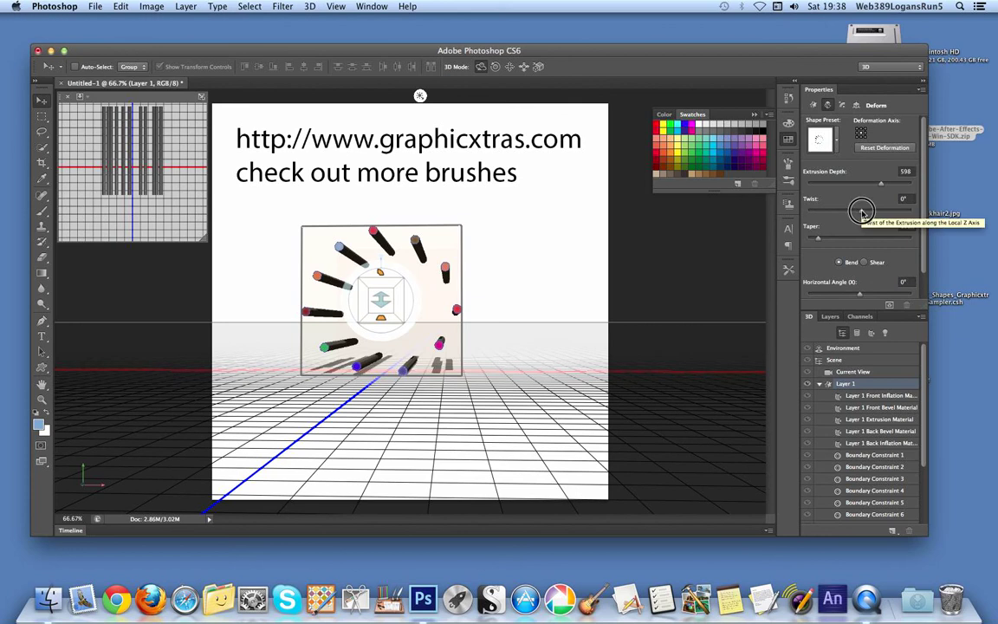
# Set the Deform Twist to 616° and Taper to 341%, coiling the rods into spiral rings.
pyautogui.moveTo(862, 212); pyautogui.dragTo(862, 211)
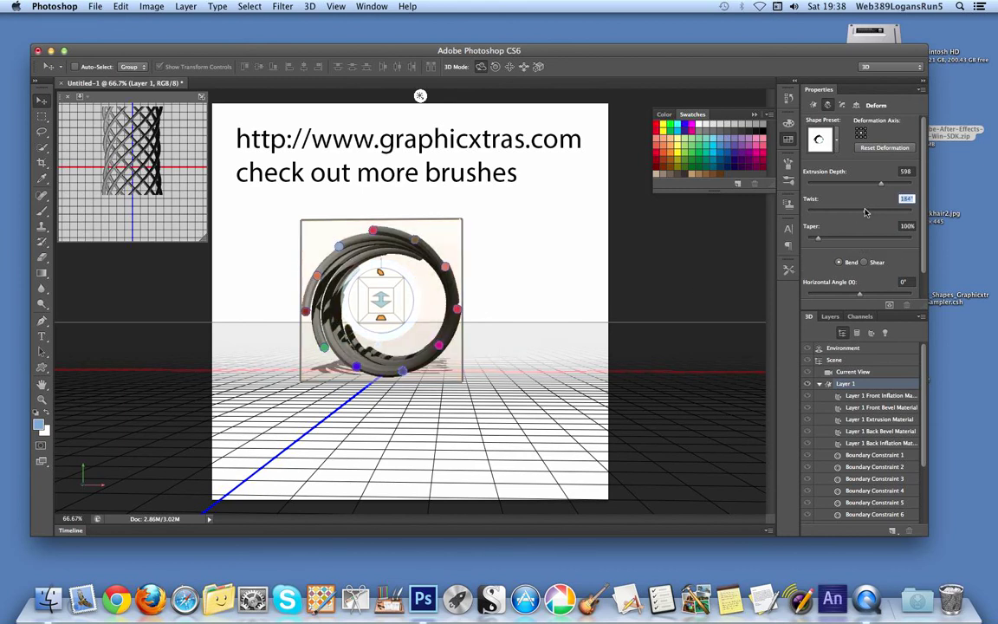
pyautogui.moveTo(865, 211); pyautogui.dragTo(844, 244)
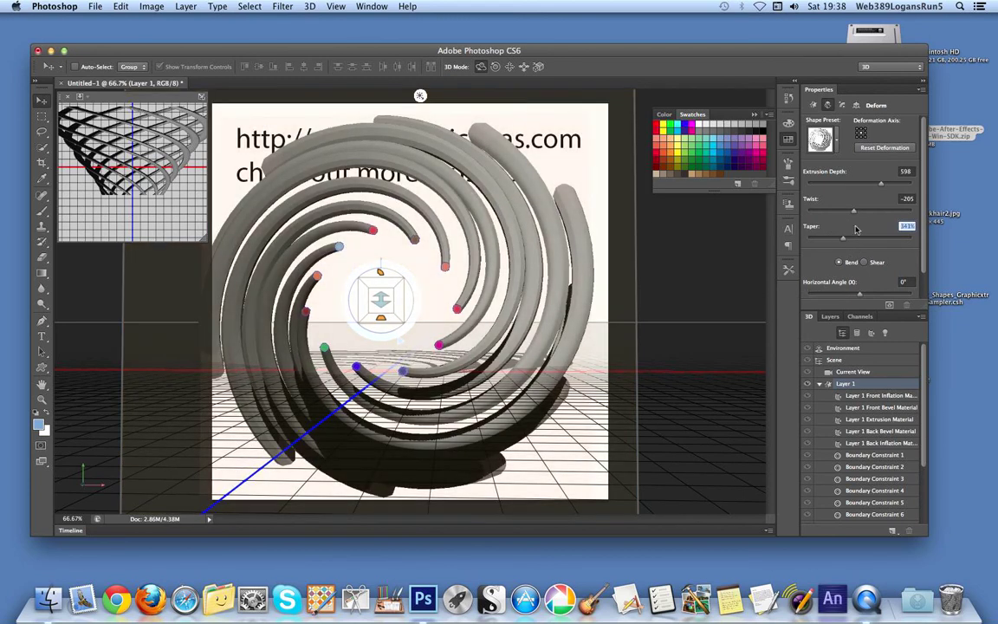
pyautogui.moveTo(852, 217); pyautogui.dragTo(877, 214)
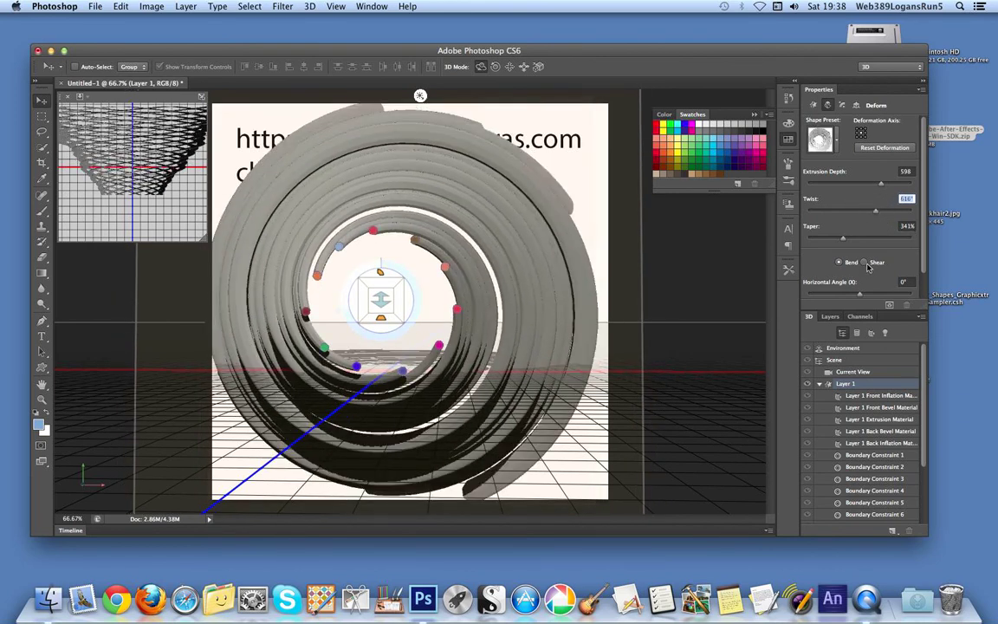
# Bend the coil with a 352° Horizontal Angle (X) and open the Shape Preset picker.
pyautogui.click(864, 295)
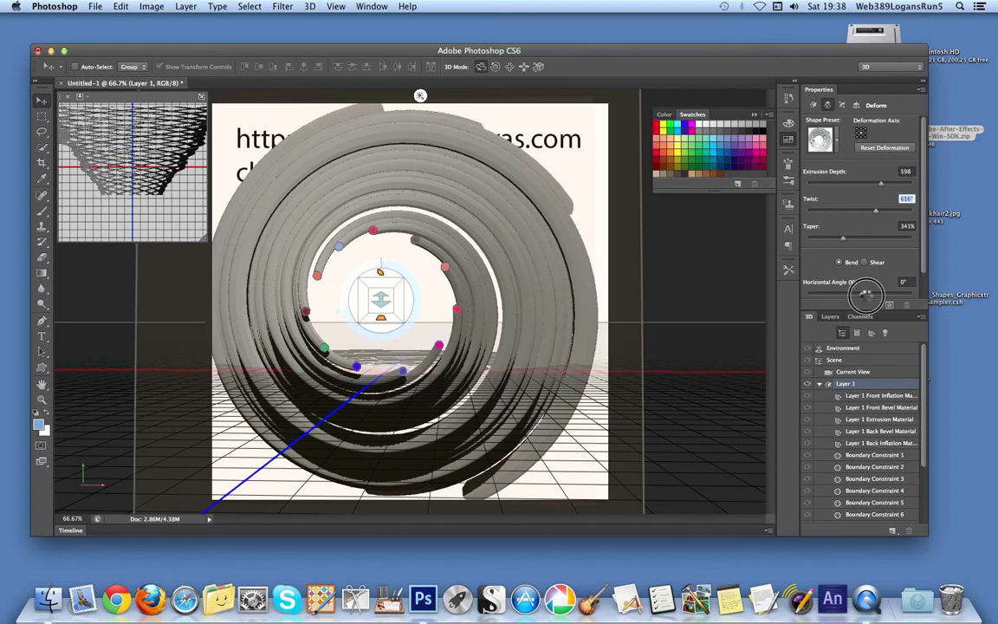
pyautogui.moveTo(864, 294); pyautogui.dragTo(917, 317)
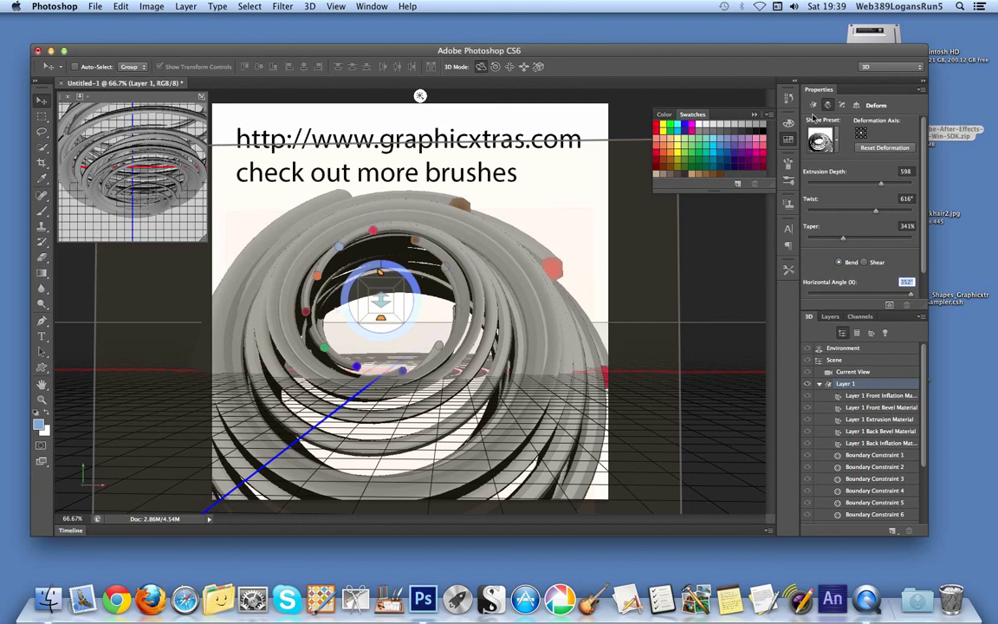
pyautogui.click(823, 141)
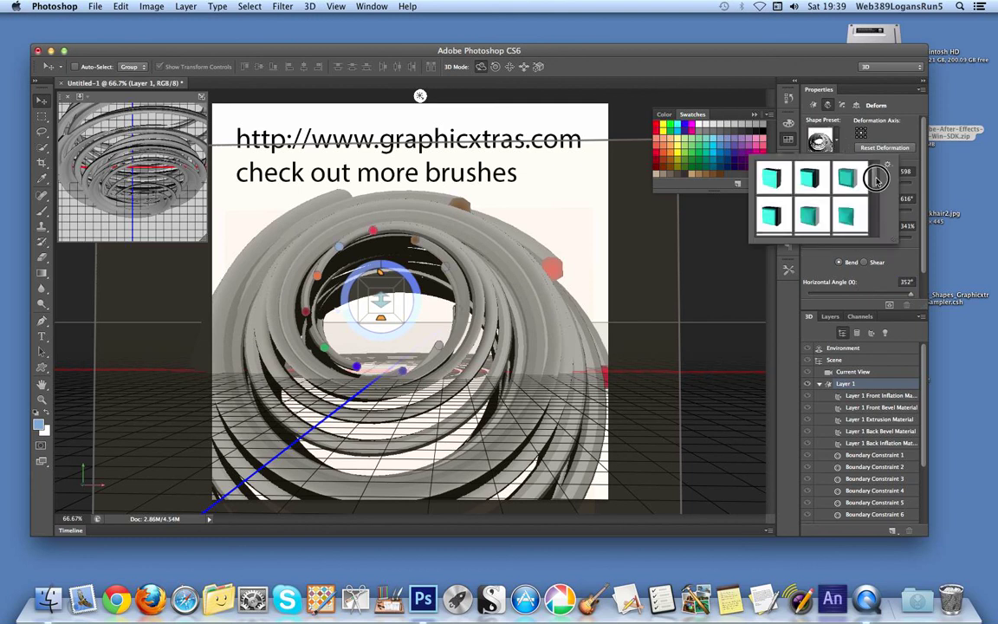
# Apply the Twist 360, Deflate, then Taper Grow shape presets, ending with flared tapered rods.
pyautogui.scroll(-3, 877, 178)
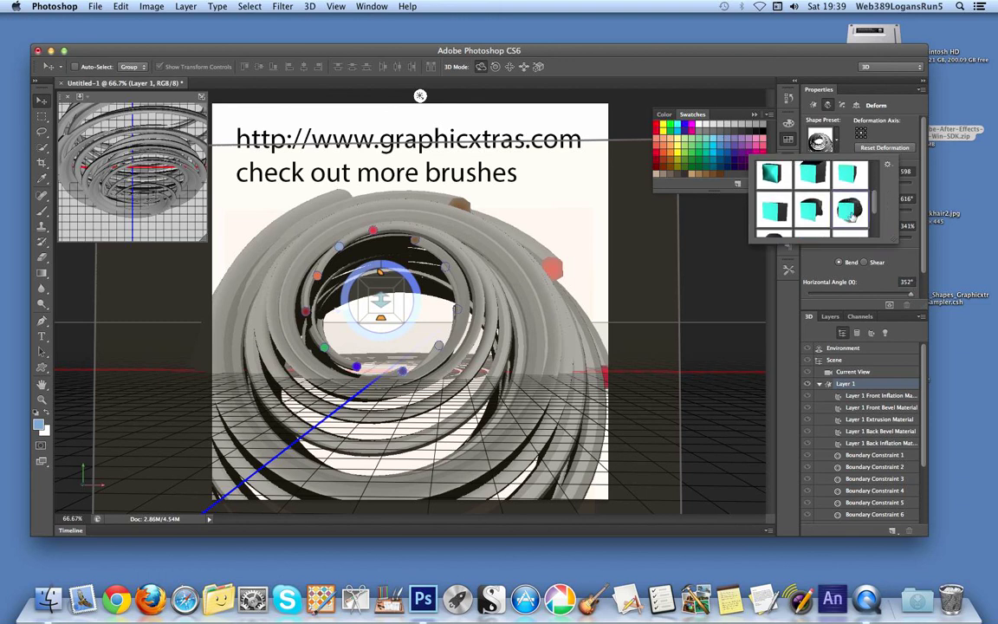
pyautogui.click(852, 215)
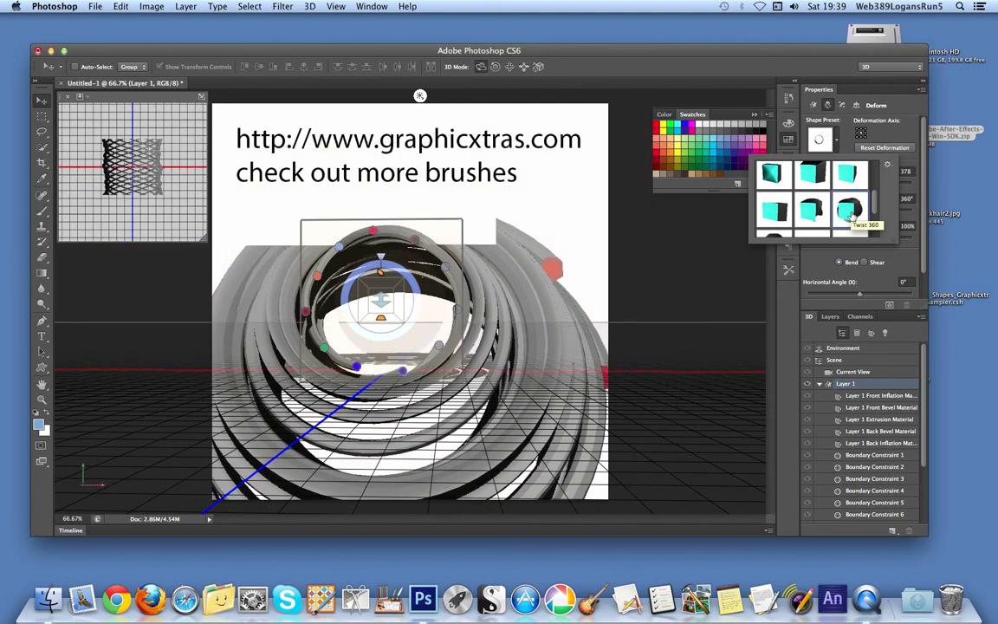
pyautogui.click(771, 176)
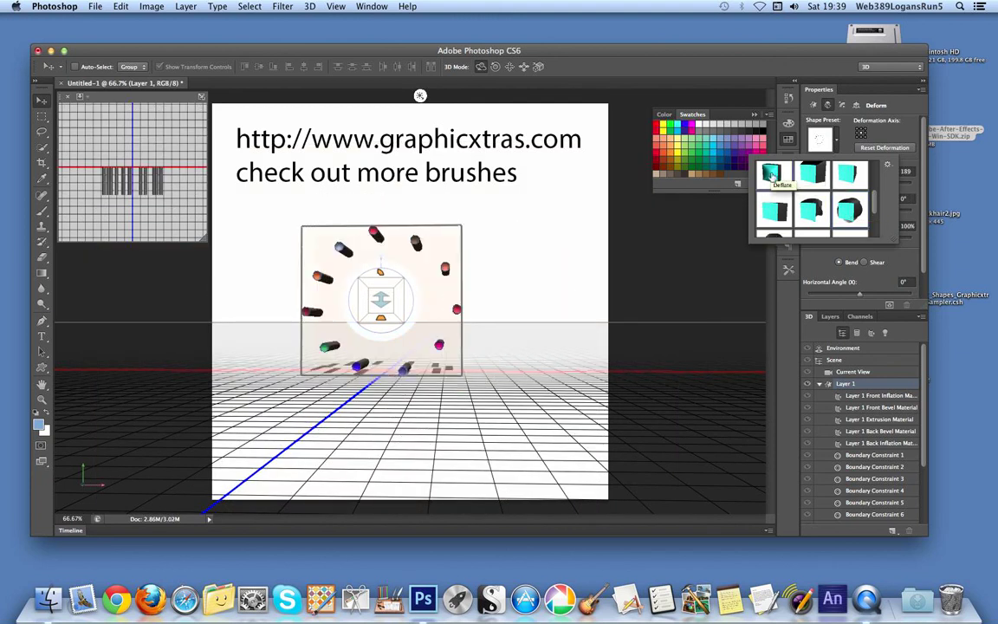
pyautogui.click(812, 176)
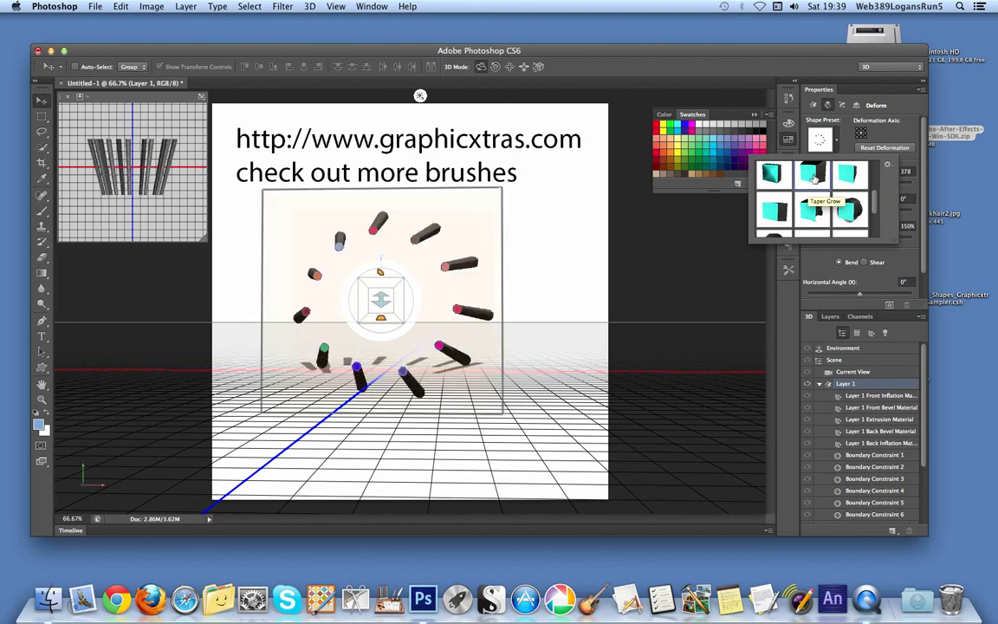